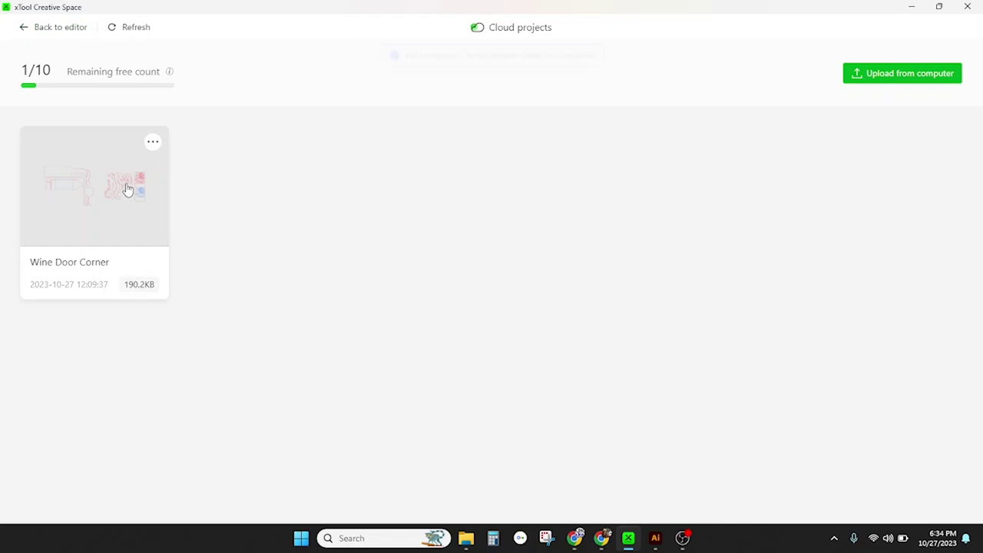
- Open the Wine Door Corner project from the cloud projects list
left_click(127, 190)
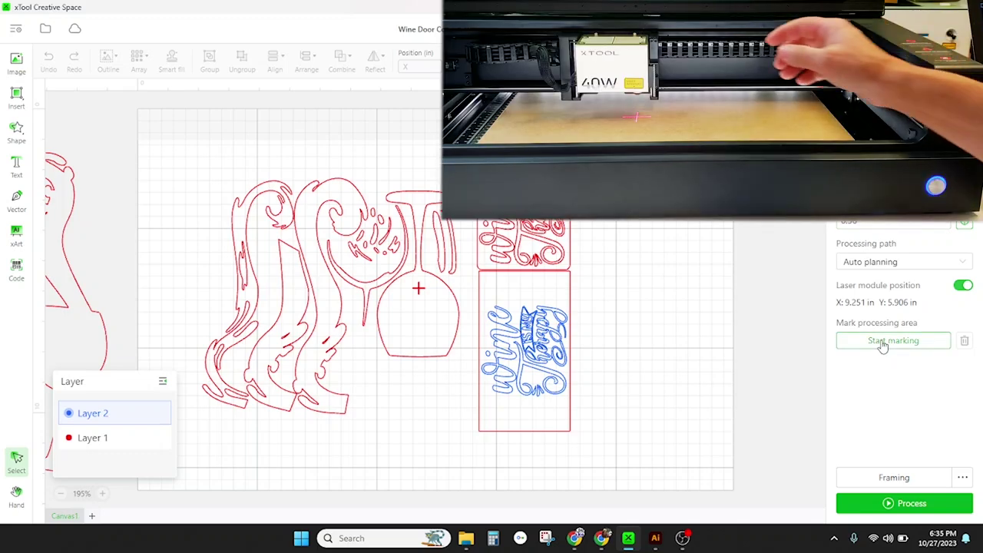
- Mark both corners of the machine's processing area so it frames the Wine Door Corner designs
left_click(882, 343)
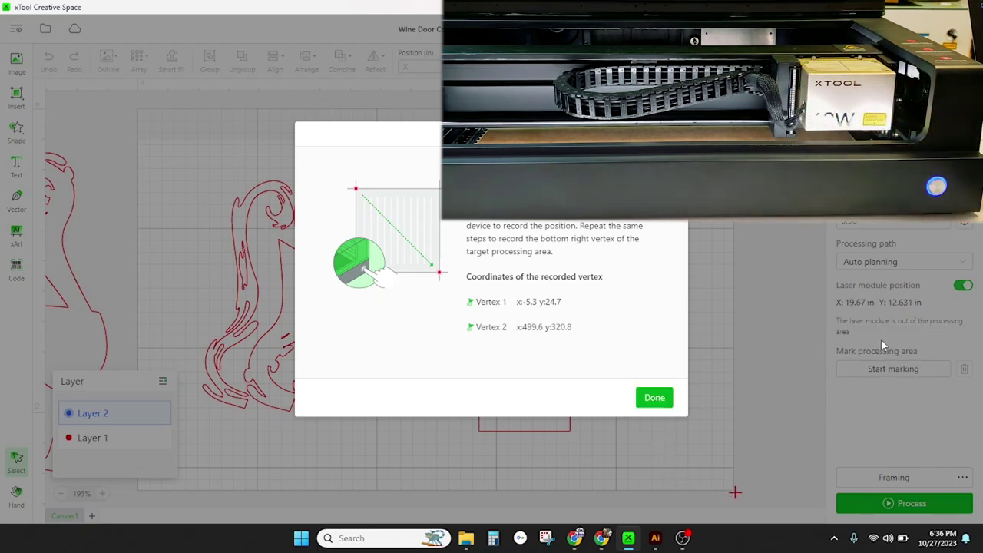
left_click(654, 399)
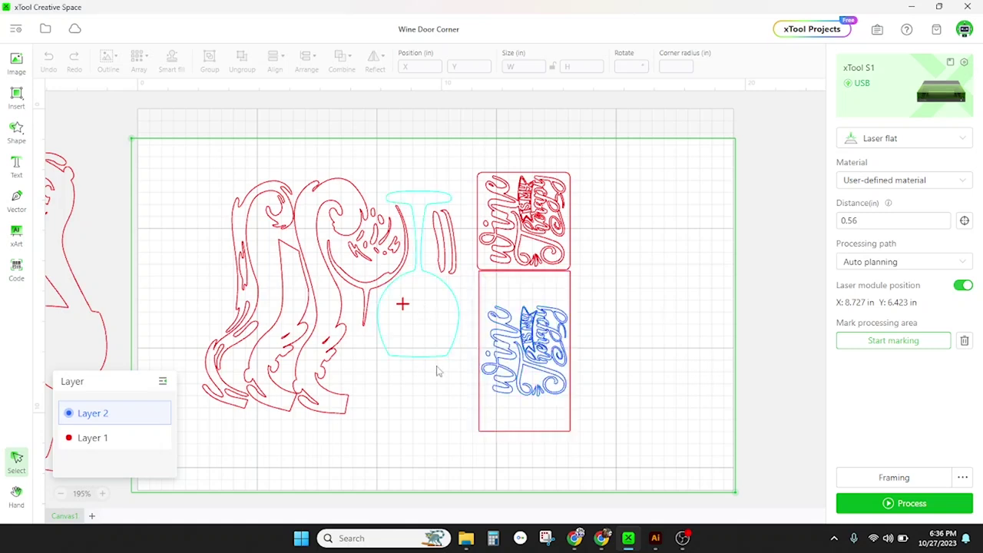
- Set Layer 1 to Cut at 70% power and 10 mm/s, then run a framing pass
left_click(92, 439)
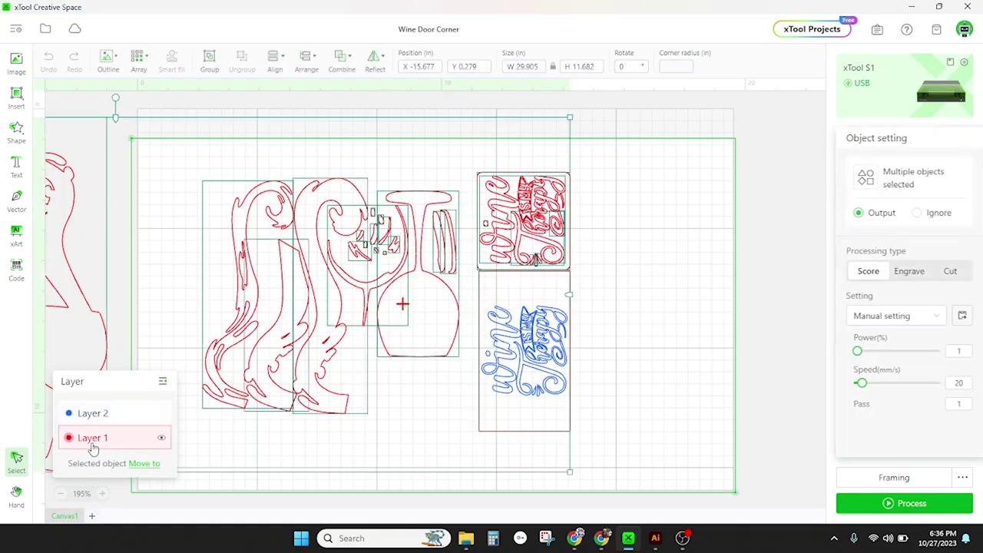
left_click(952, 272)
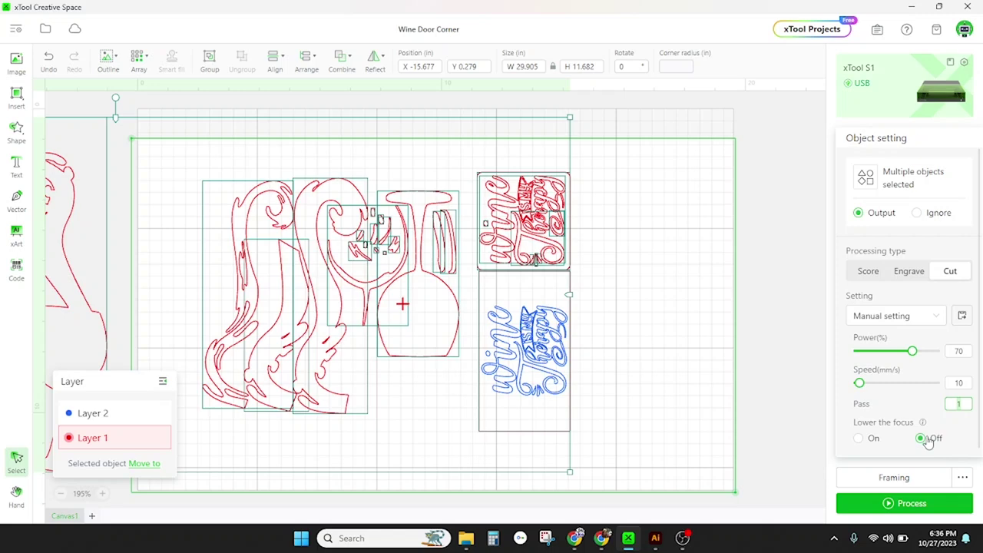
left_click(898, 476)
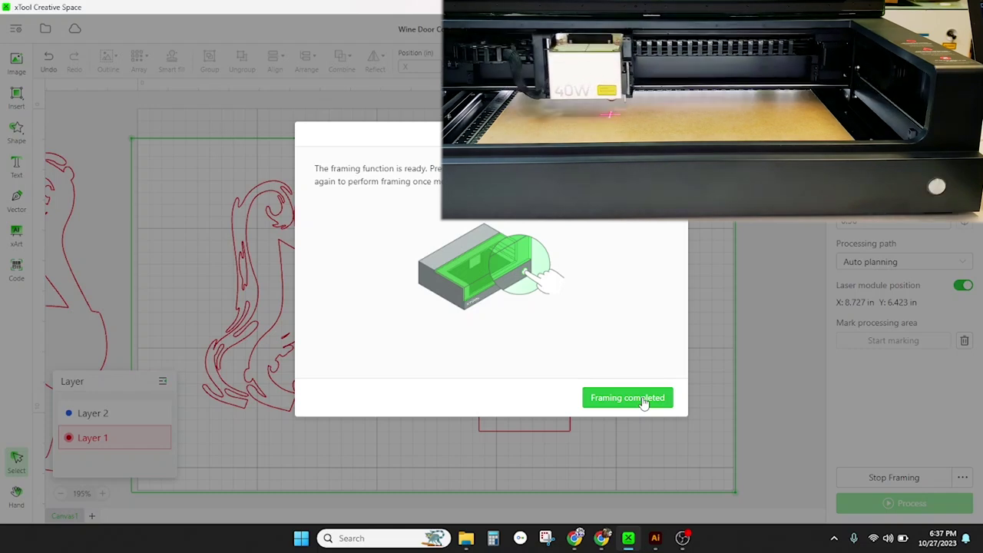
left_click(643, 405)
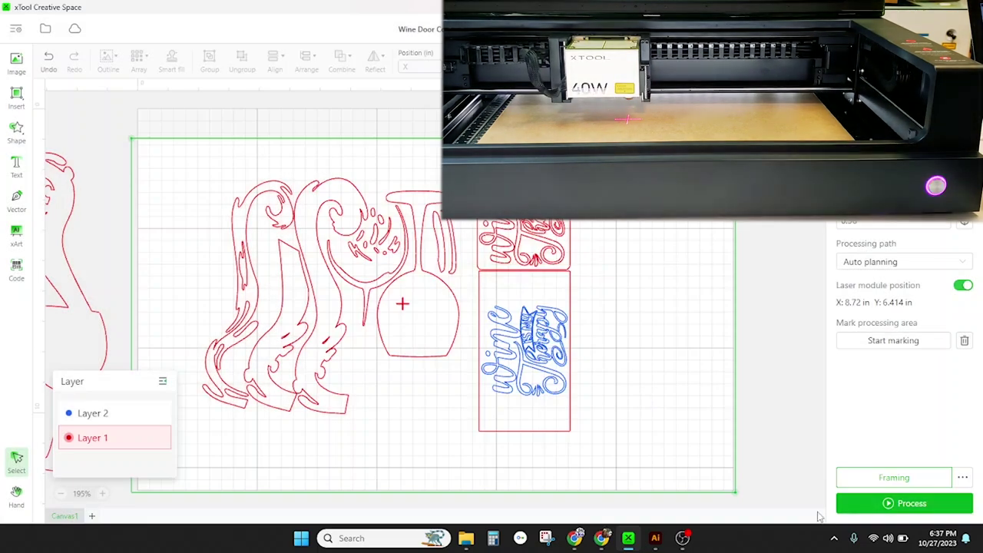
- Open the processing screen, then drag the wine glass designs down out of the work area
left_click(907, 503)
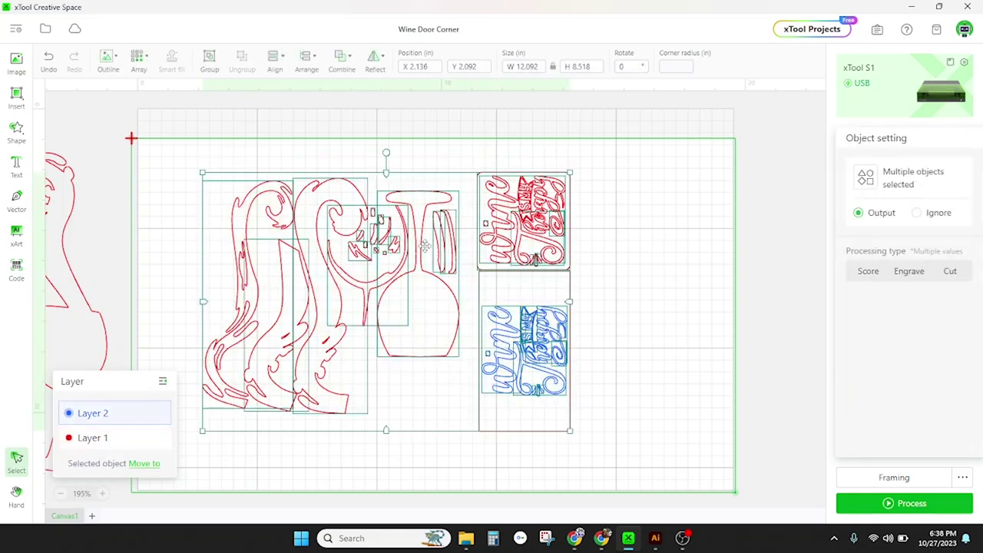
left_click_drag(424, 244, 497, 546)
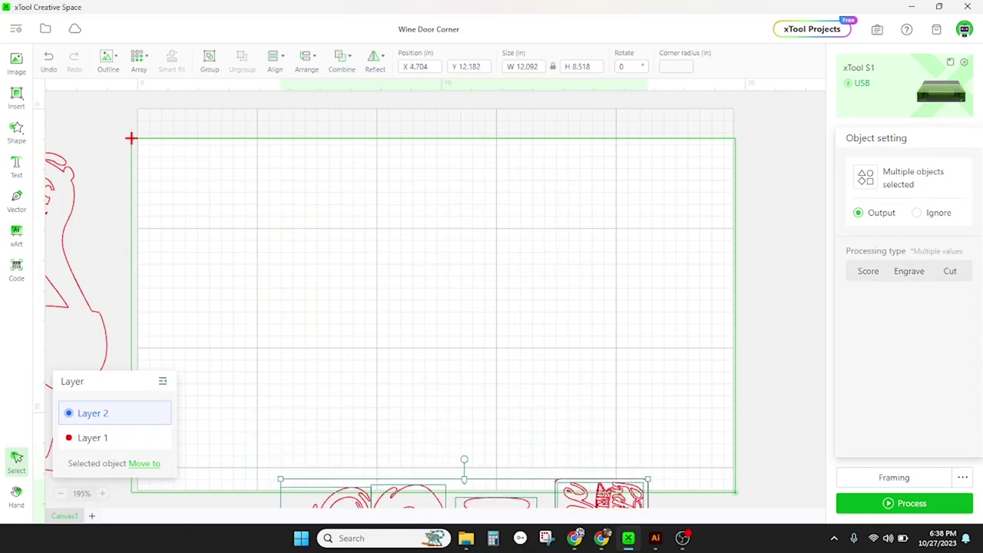
- Push the wine glass designs further below the work area
scroll(660, 380, "down", 5)
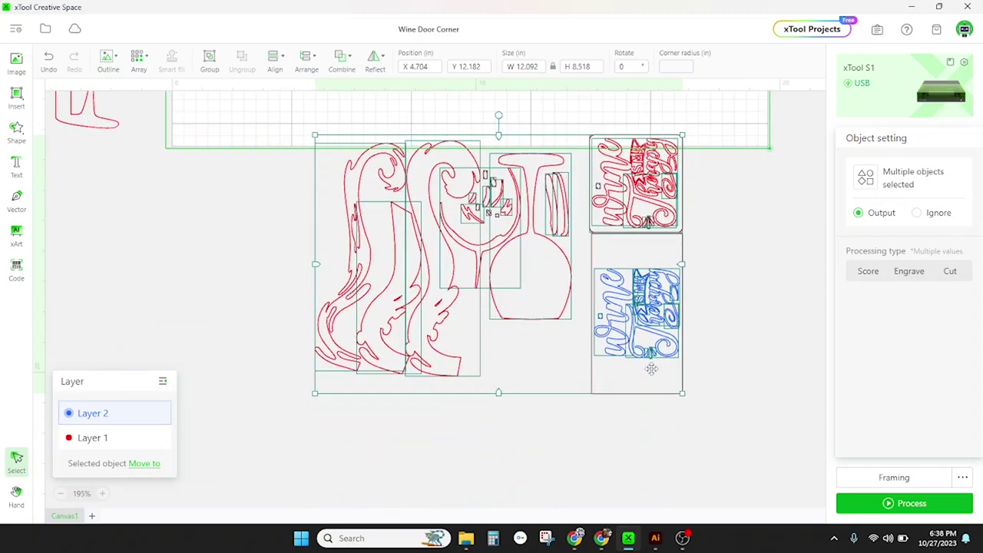
left_click_drag(525, 274, 506, 343)
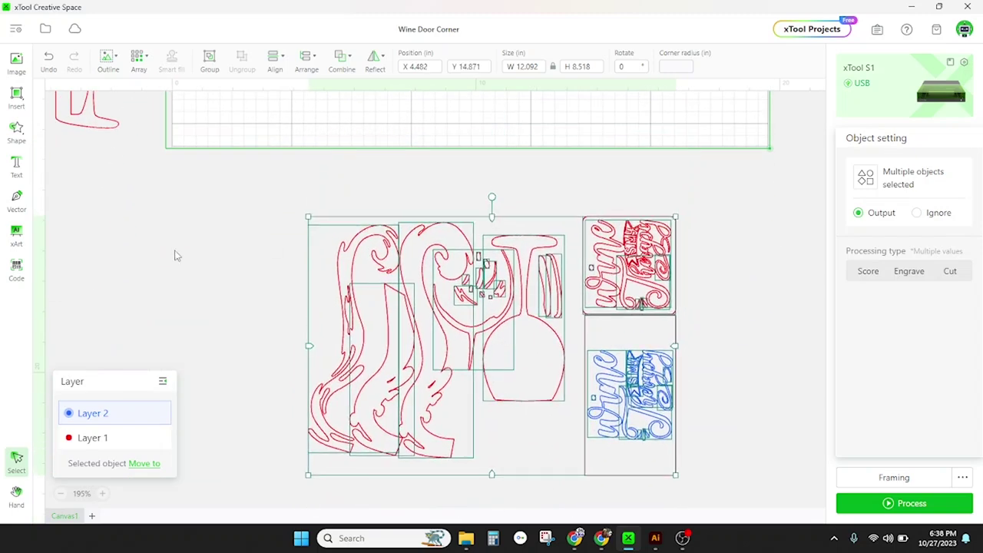
scroll(175, 255, "up", 5)
scroll(174, 256, "left", 5)
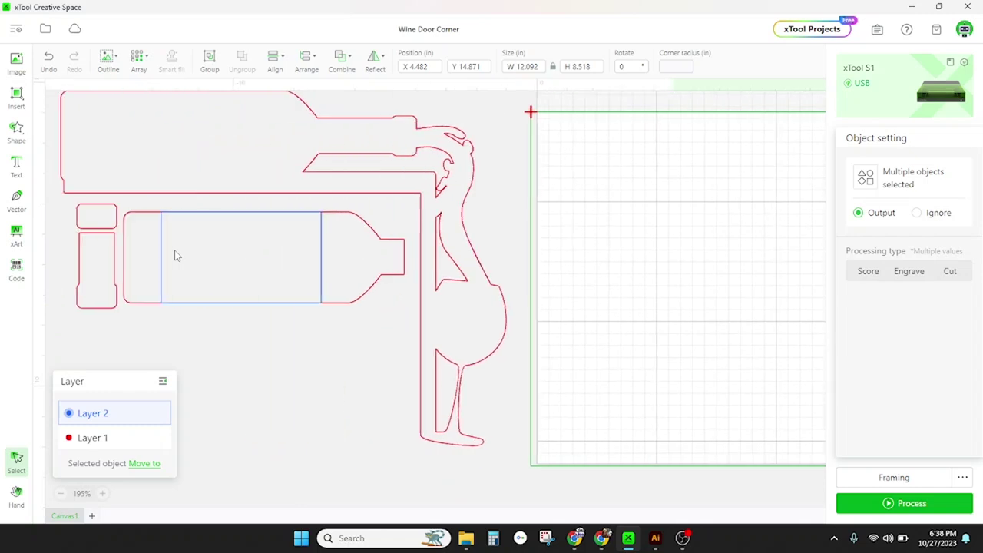
scroll(174, 256, "up", 1)
scroll(175, 255, "left", 1)
- Select the bottle and flamingo corner pieces and place them inside the green work area
left_click_drag(517, 469, 49, 134)
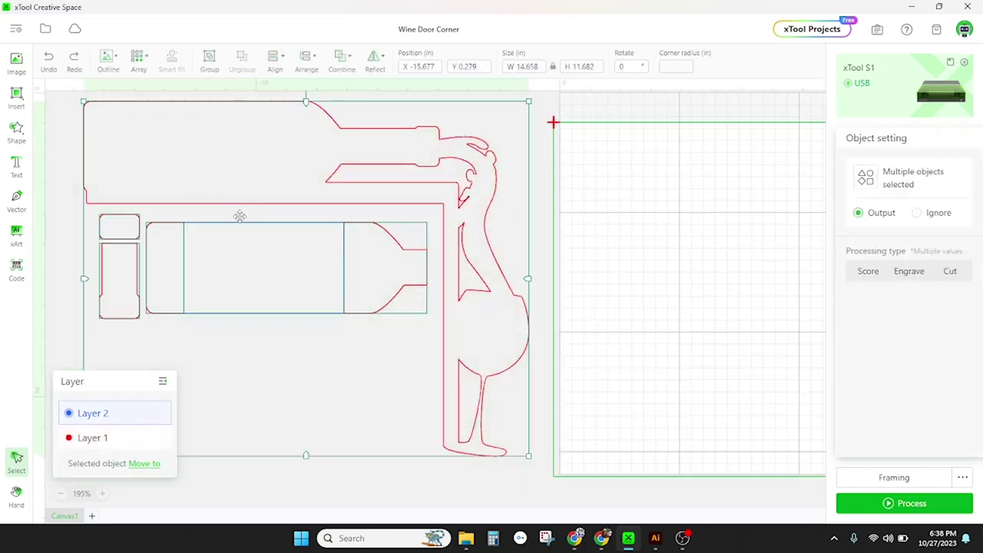
left_click_drag(239, 222, 737, 248)
scroll(434, 318, "right", 6)
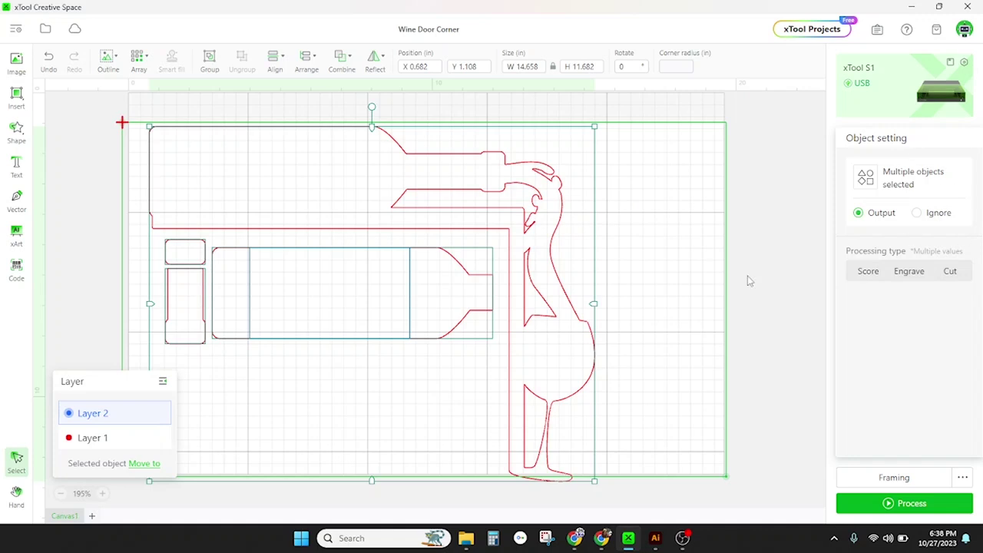
left_click(691, 315)
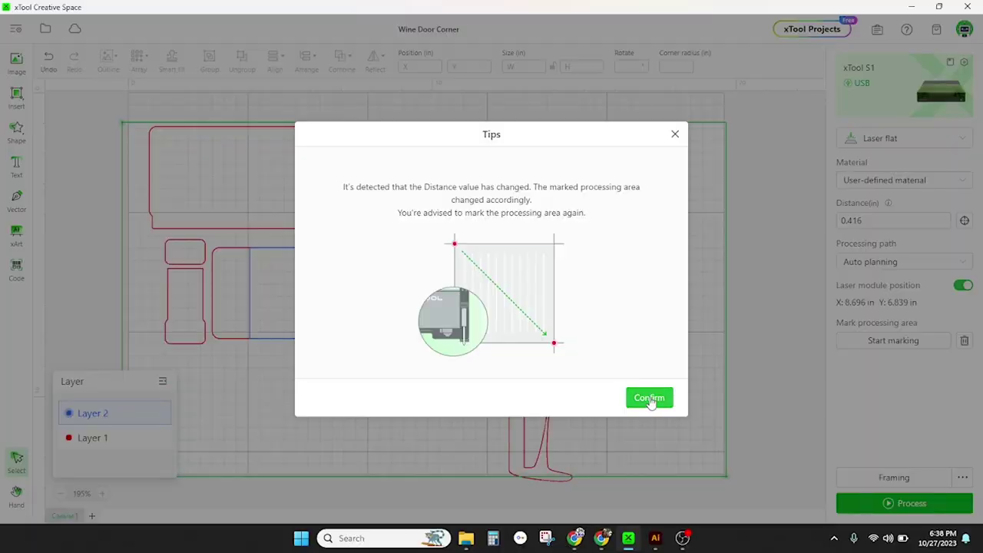
- Acknowledge the distance-change warning and re-mark the processing area
left_click(648, 397)
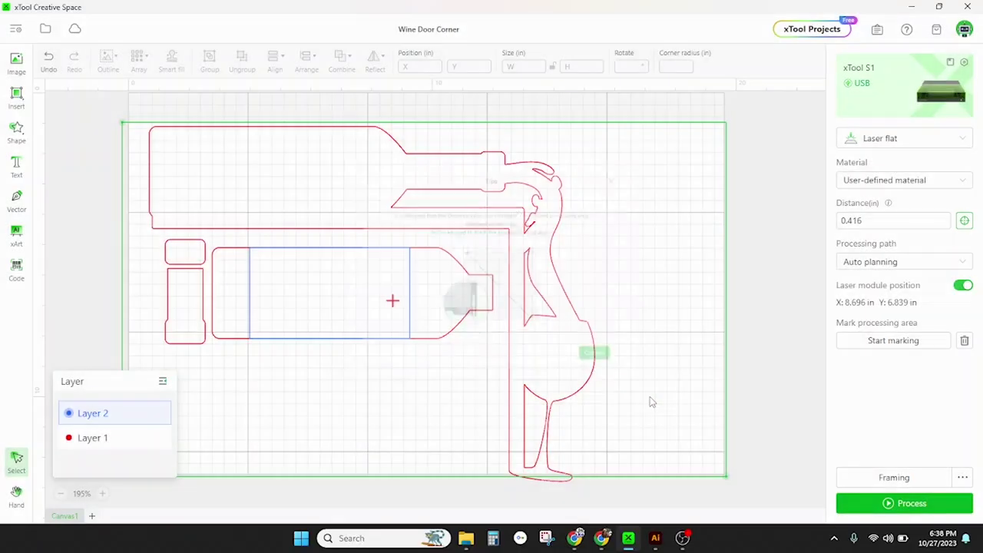
left_click(841, 345)
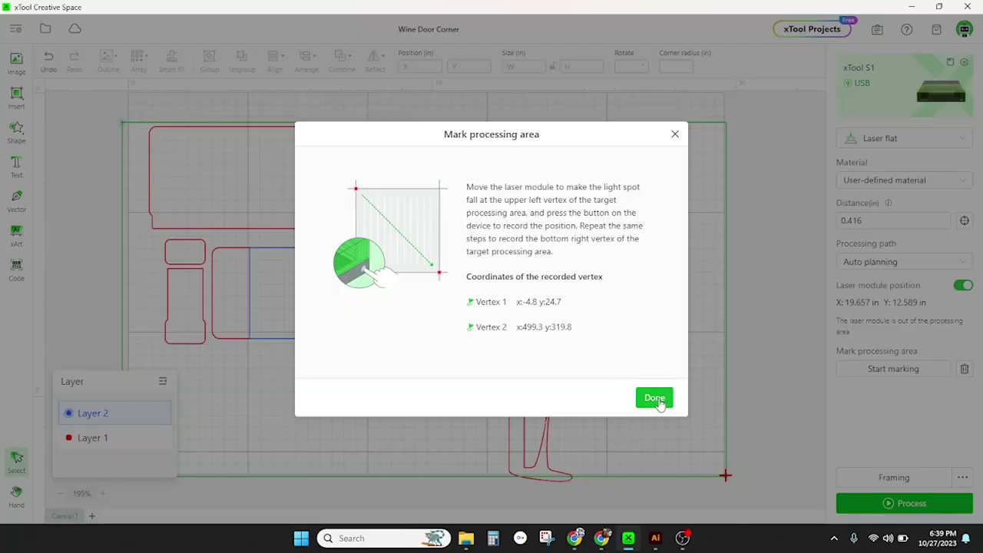
left_click(669, 400)
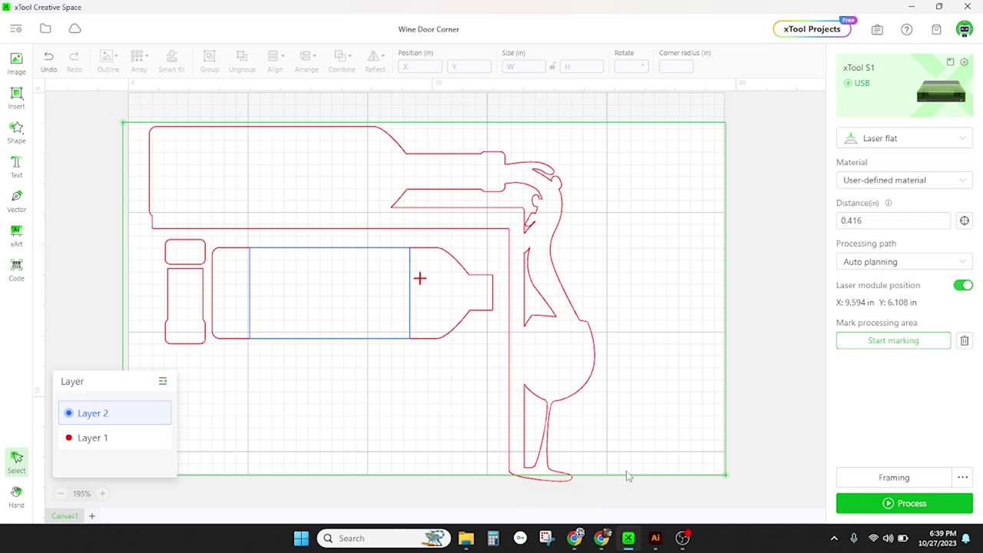
- Rotate the bottle-and-flamingo pieces about -6.7° and nudge them into the work area
left_click_drag(612, 437, 140, 186)
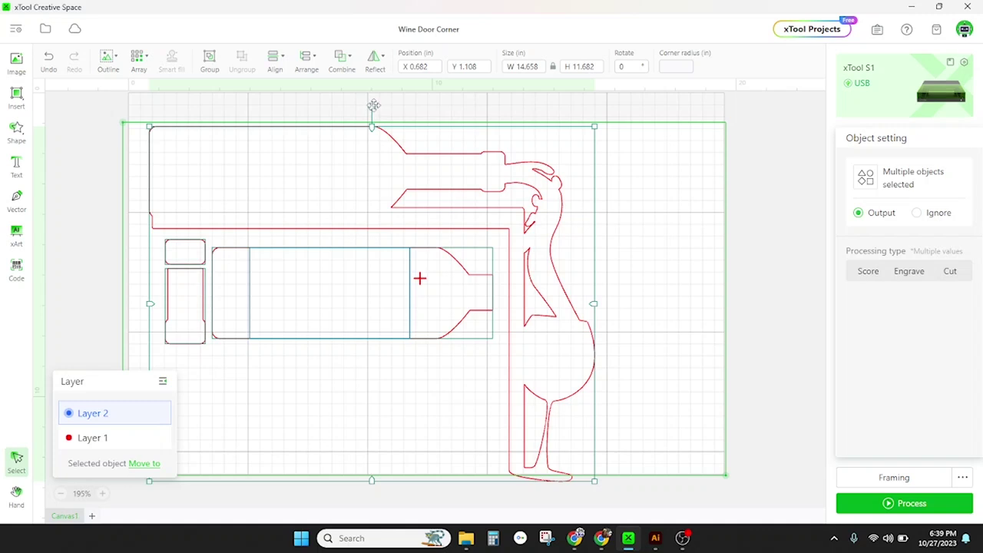
mouse_move(369, 107)
left_mouse_down()
mouse_move(347, 110)
mouse_move(363, 109)
left_mouse_up()
left_click_drag(340, 189, 336, 188)
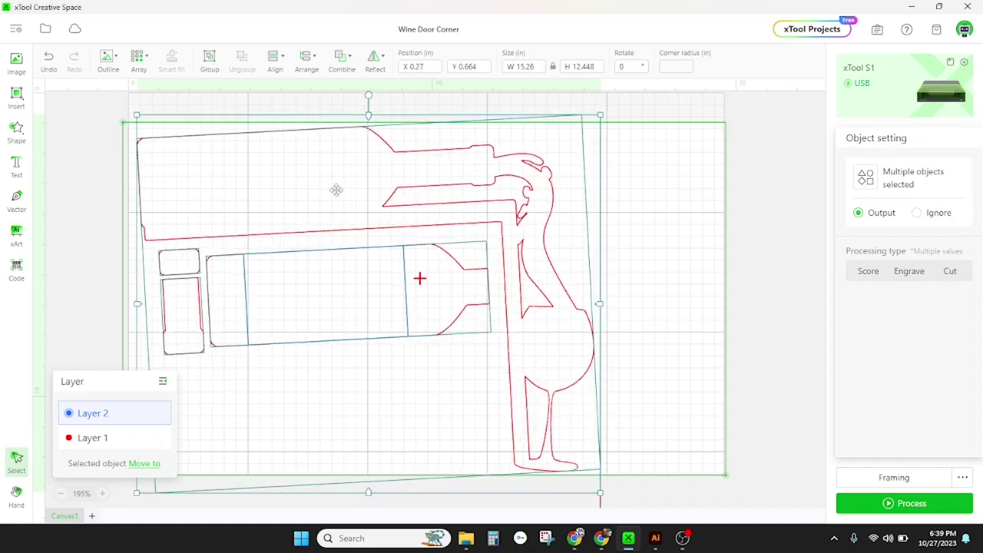
left_click(514, 345)
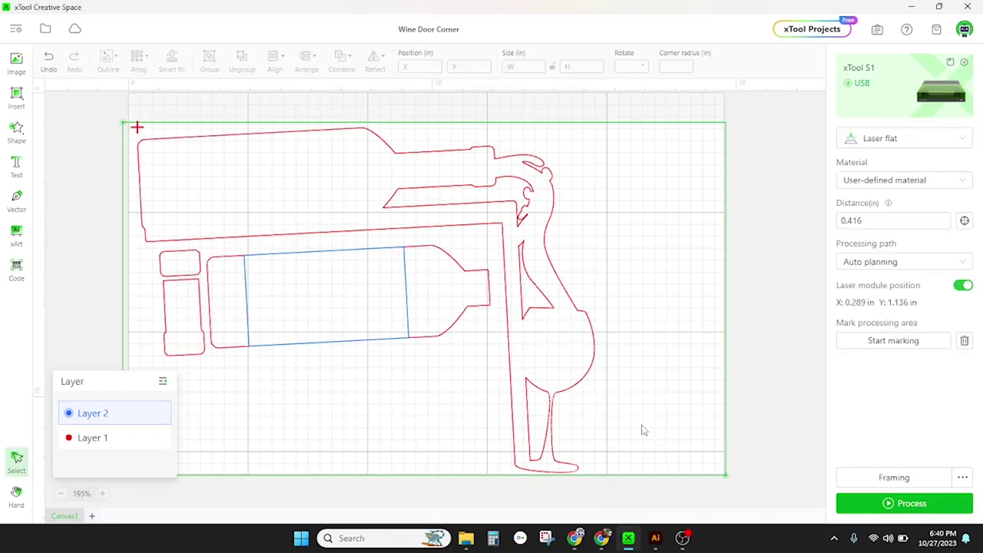
- Set Layer 1 to cut at 80% power, 7 mm/s, with the focus lowered
left_click(94, 437)
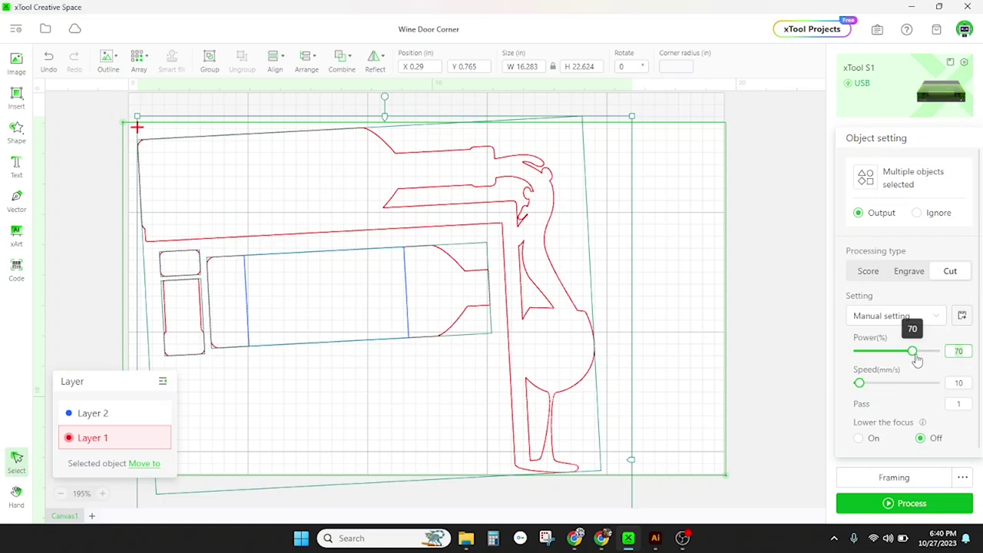
left_click_drag(911, 350, 917, 359)
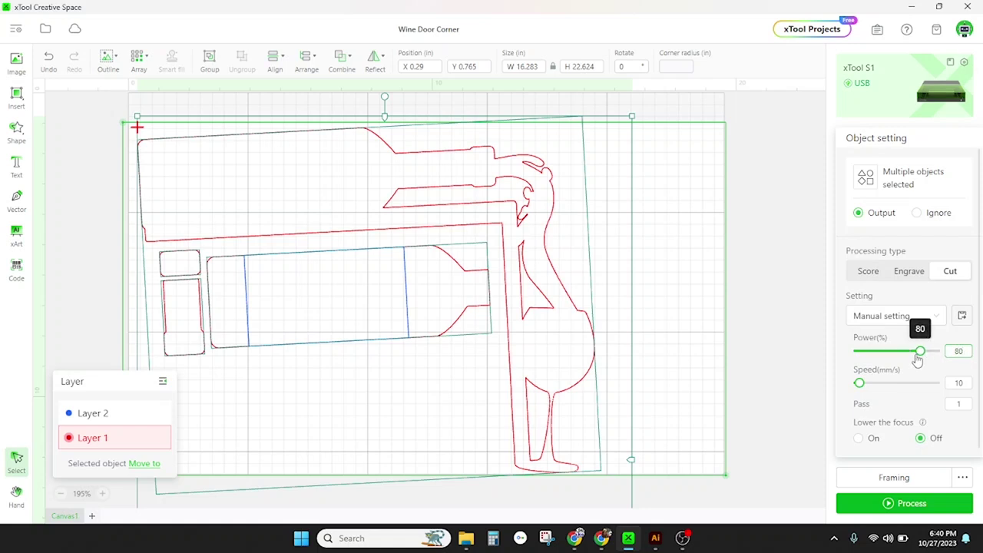
key("Tab")
key("Tab")
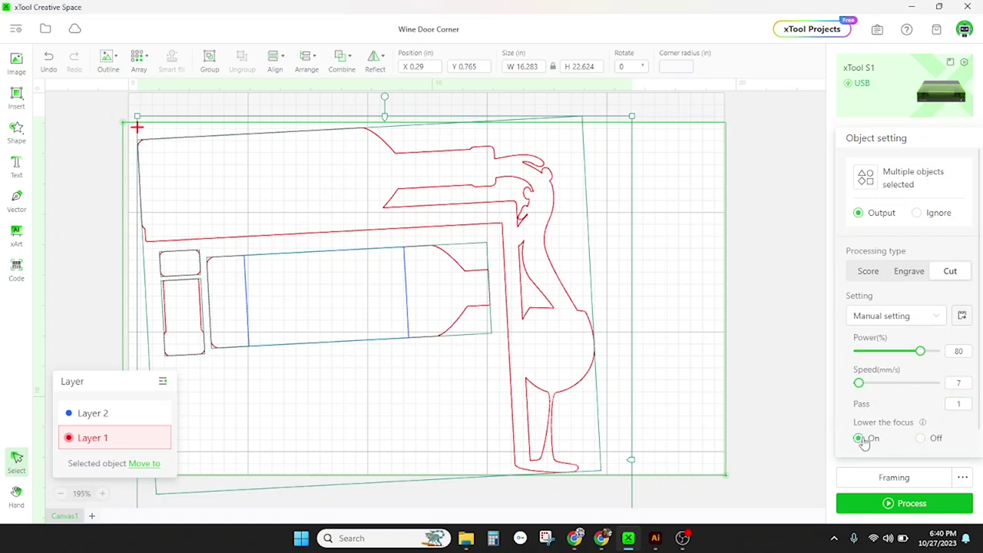
- Set Layer 2 to score at 100% power and 50 mm/s, then send the job to preview
left_click(125, 415)
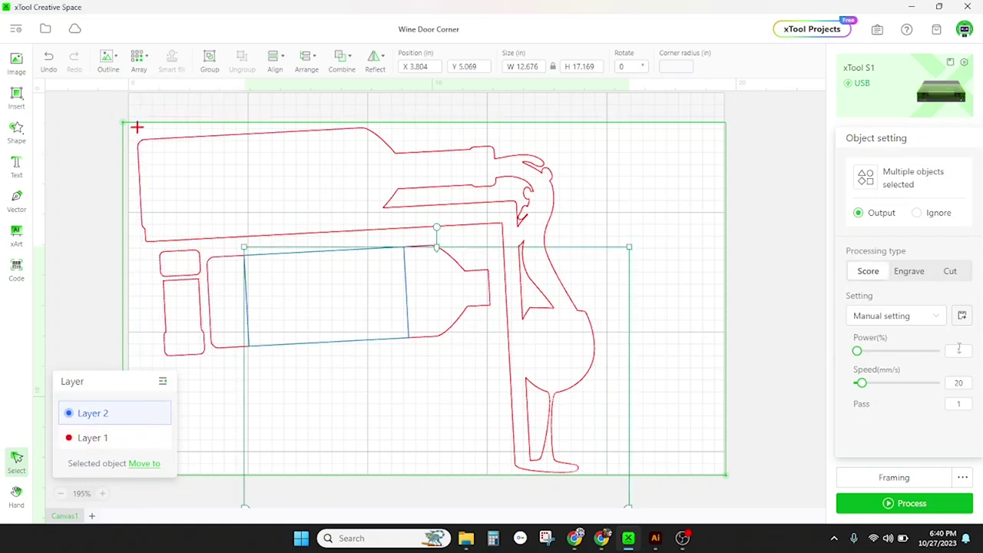
type("00")
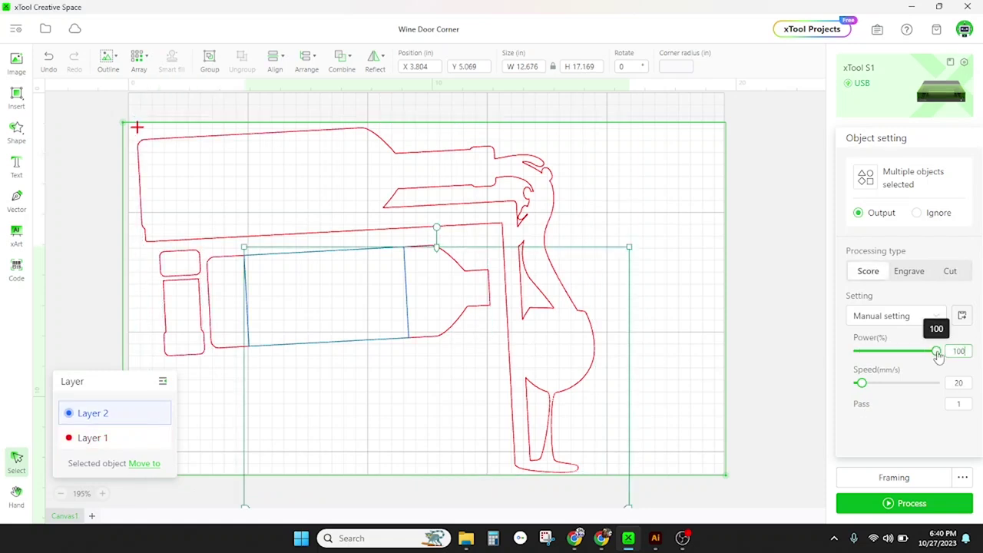
key("Tab")
key("Tab")
left_click(721, 437)
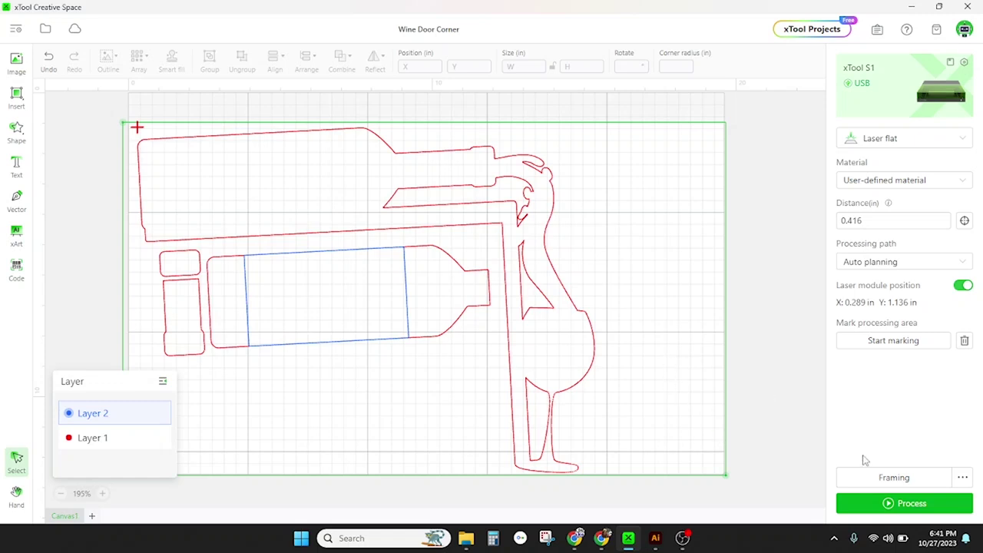
left_click(903, 504)
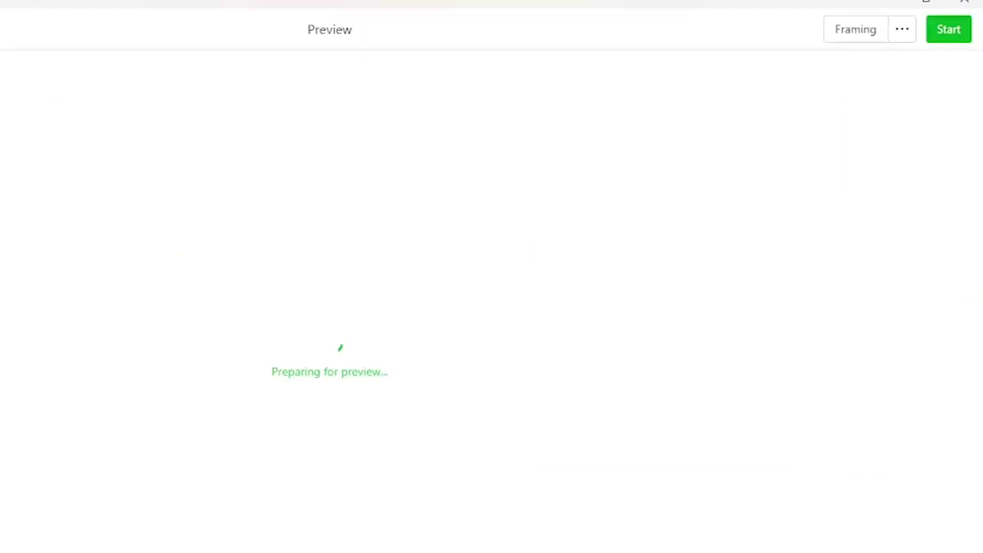